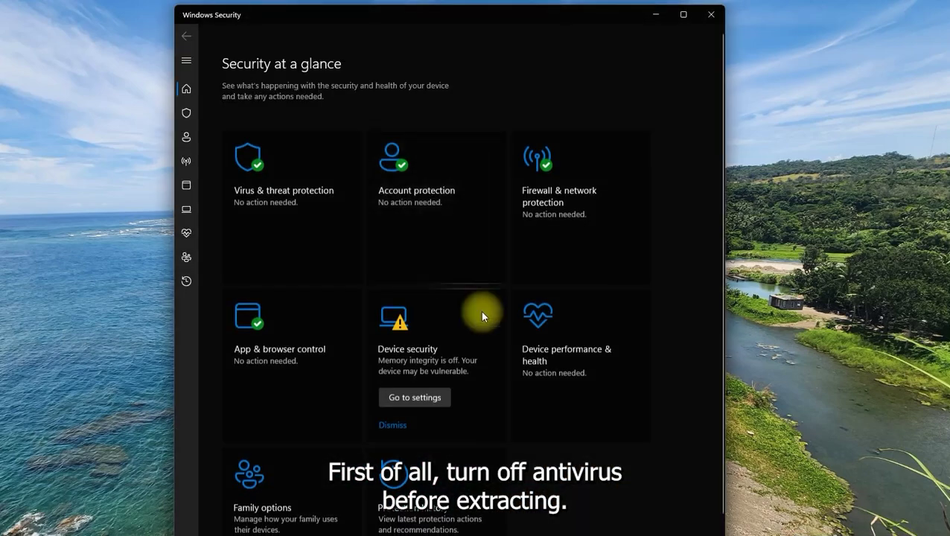
- Go to Virus & threat protection and open its Manage settings page
{"action": "left_click", "coordinate": [295, 233]}
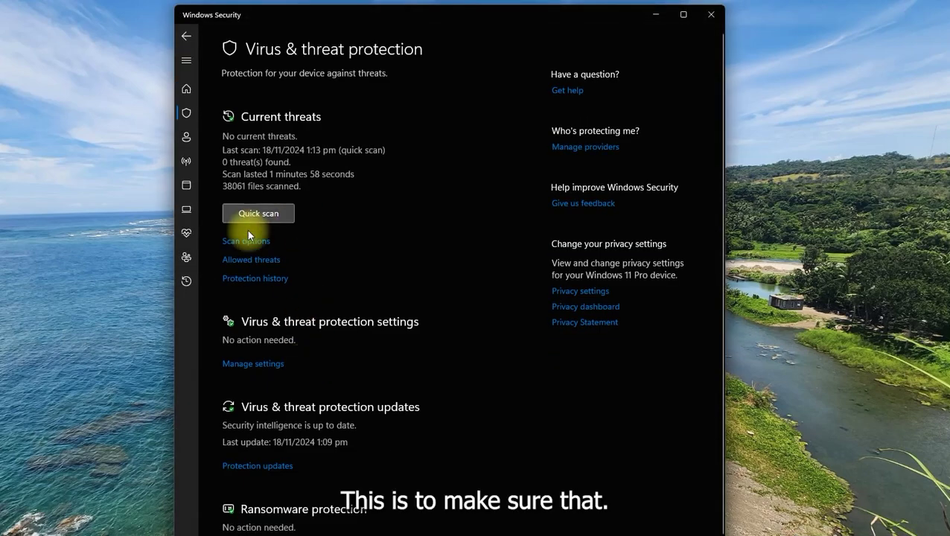
{"action": "left_click", "coordinate": [271, 370]}
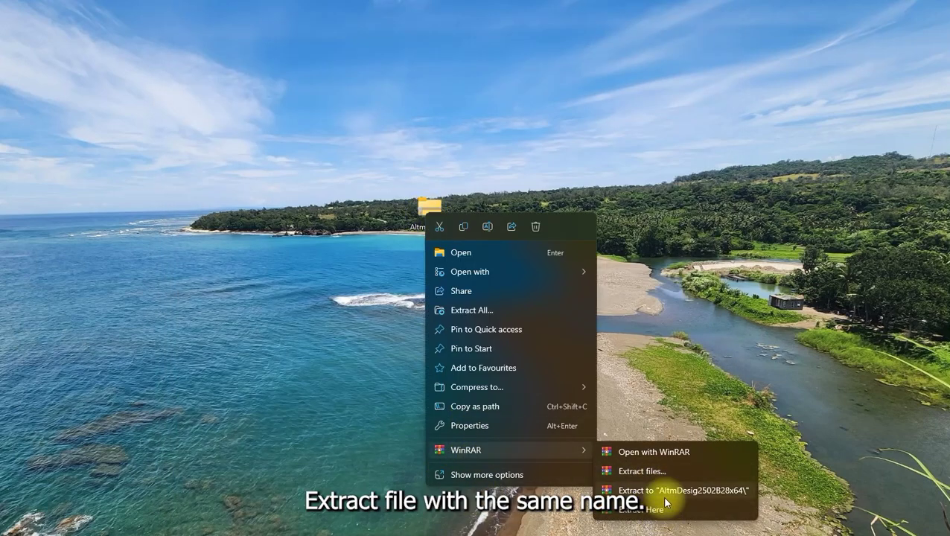
- Extract the Altium archive to its own folder using its password, then open the readme
{"action": "left_click", "coordinate": [655, 491]}
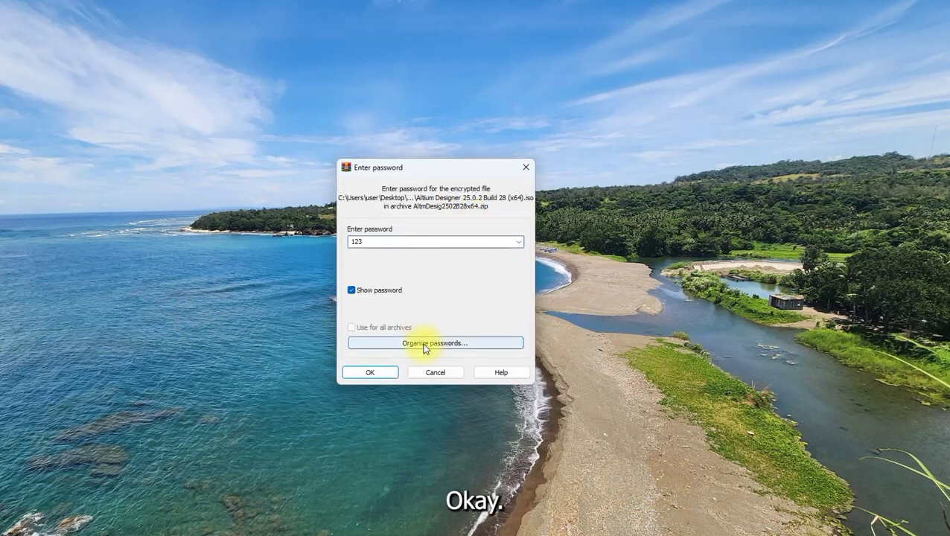
{"action": "left_click", "coordinate": [381, 373]}
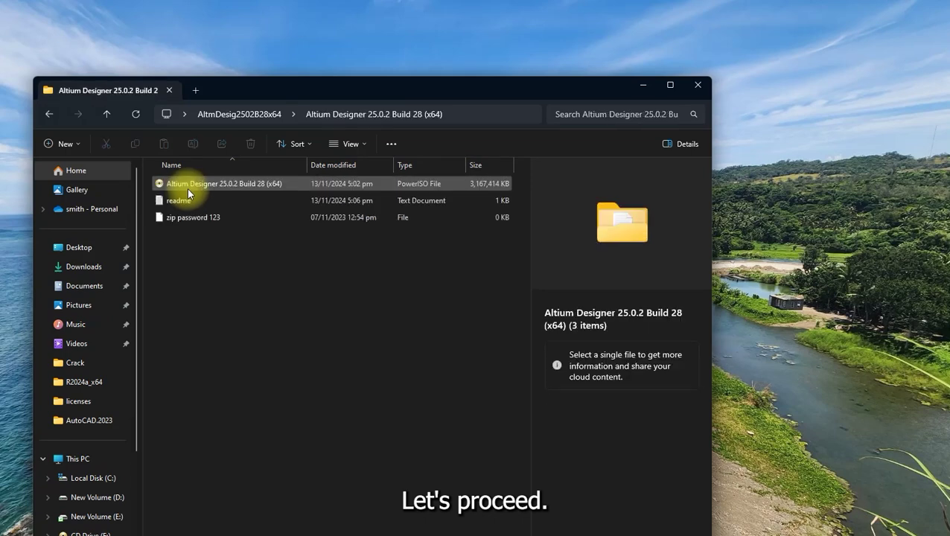
{"action": "left_click", "coordinate": [190, 201]}
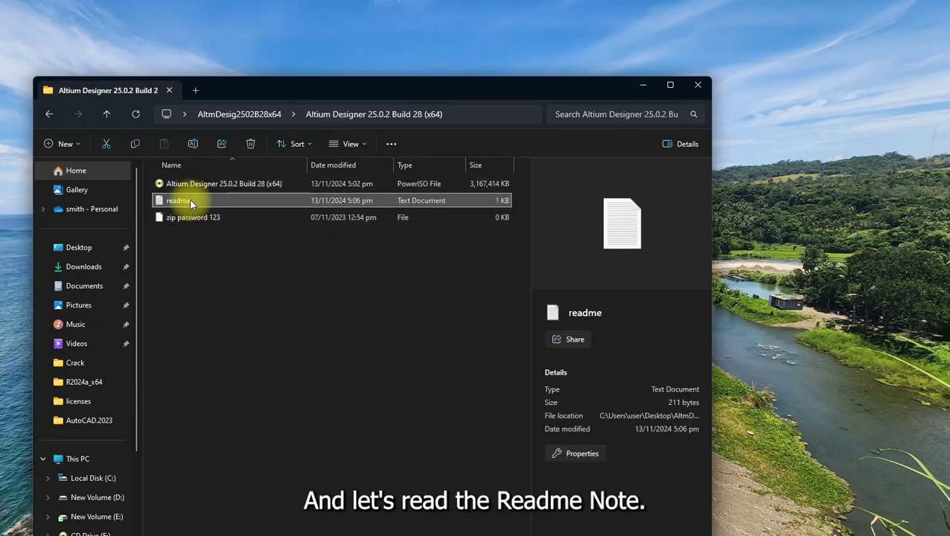
{"action": "double_click", "coordinate": [189, 200]}
- Read the readme's install path C:\Program Files\Altium\AD25\, hide Notepad and select the ISO
{"action": "left_click_drag", "start_coordinate": [499, 261], "coordinate": [570, 235]}
{"action": "left_click_drag", "start_coordinate": [226, 284], "coordinate": [552, 300]}
{"action": "left_click_drag", "start_coordinate": [262, 311], "coordinate": [449, 317]}
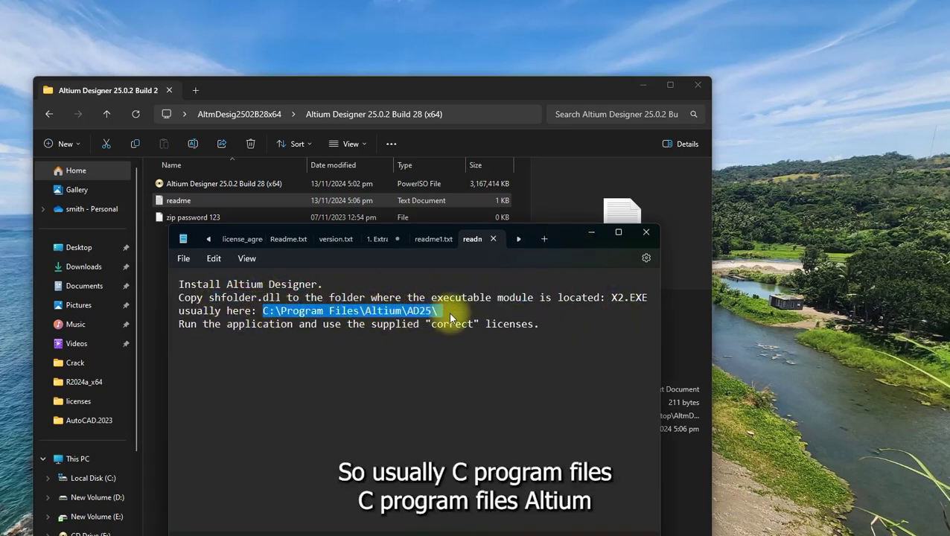
{"action": "left_click", "coordinate": [363, 362]}
{"action": "left_click", "coordinate": [591, 232]}
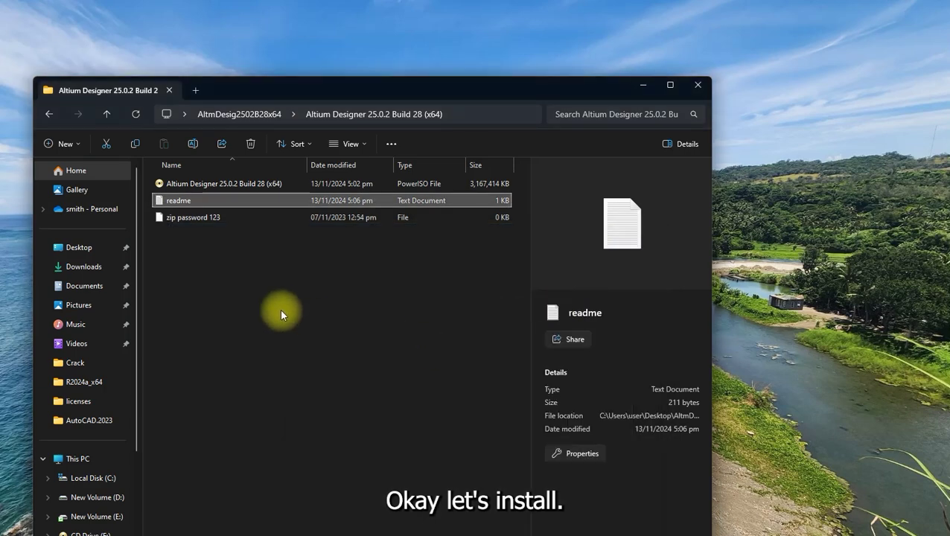
{"action": "left_click", "coordinate": [280, 315]}
- Close the ISO viewer, extract the Altium Designer 25.0.2 ISO with WinRAR and open its folder
{"action": "double_click", "coordinate": [203, 184]}
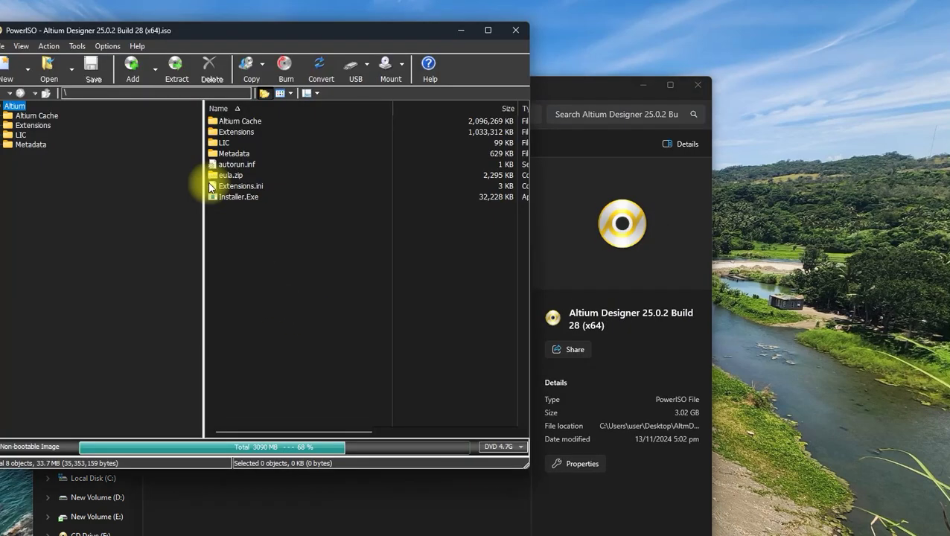
{"action": "left_click", "coordinate": [515, 29]}
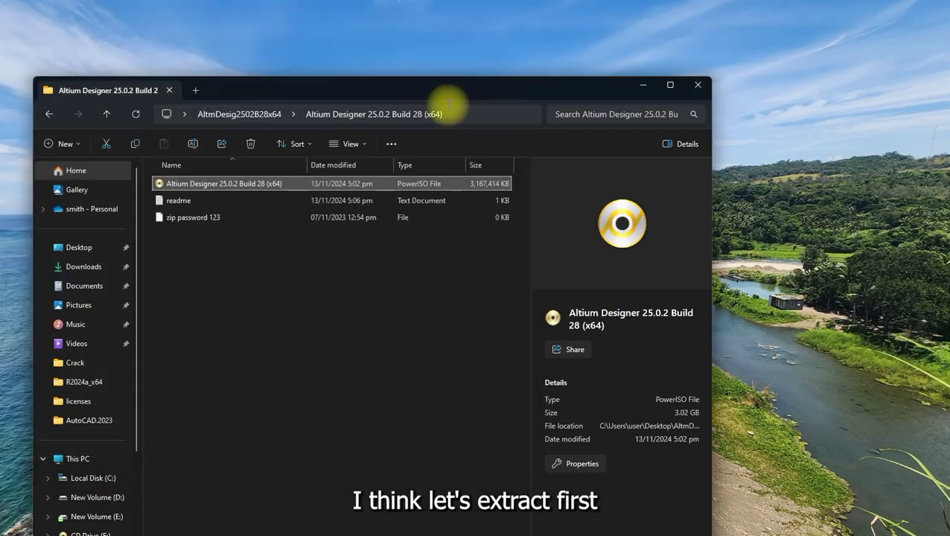
{"action": "right_click", "coordinate": [222, 189]}
{"action": "mouse_move", "coordinate": [260, 383]}
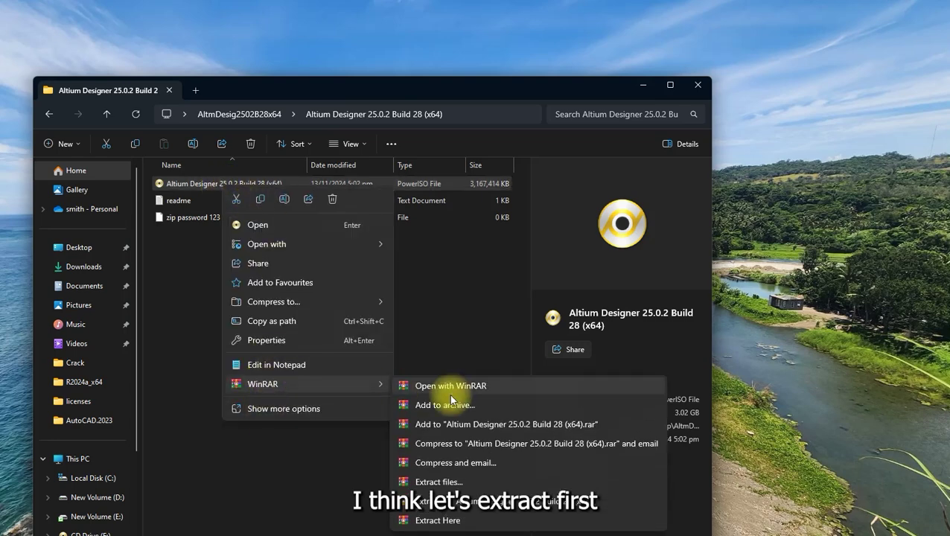
{"action": "left_click", "coordinate": [437, 501]}
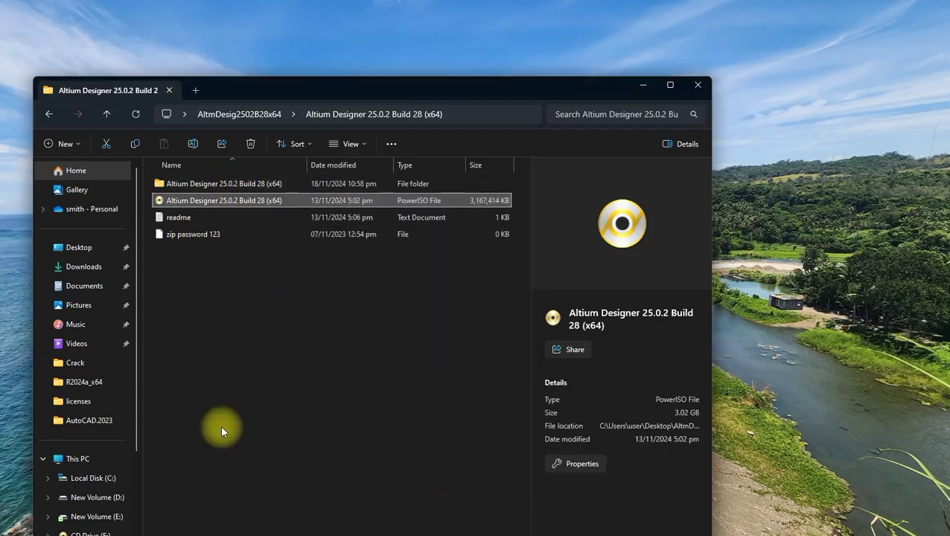
{"action": "double_click", "coordinate": [184, 183]}
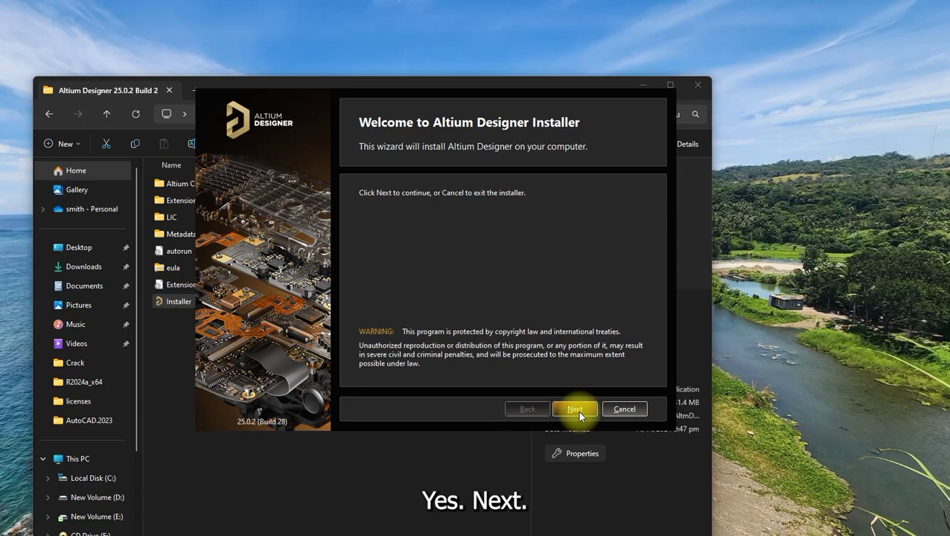
- Install Altium Designer with the agreement accepted and default features and folders, finishing without launching it
{"action": "left_click", "coordinate": [578, 410]}
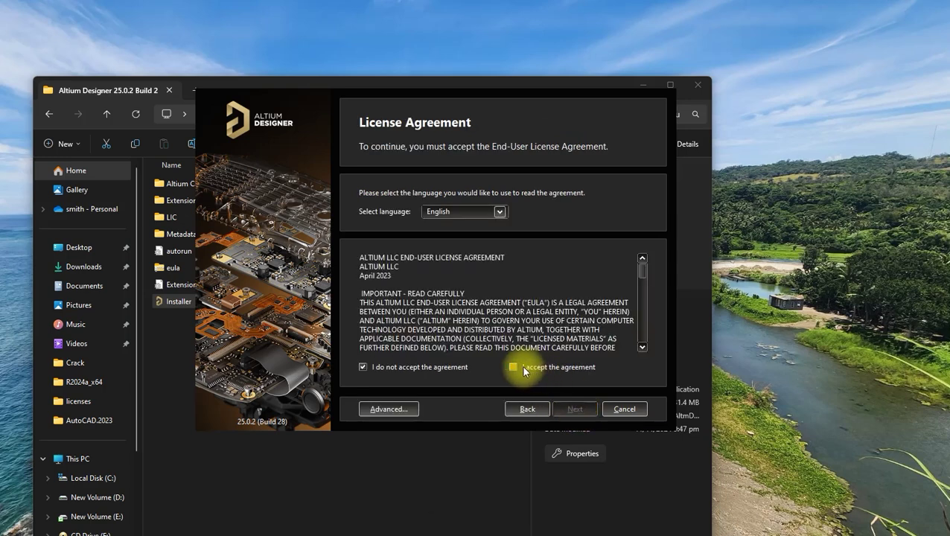
{"action": "left_click", "coordinate": [515, 366]}
{"action": "left_click", "coordinate": [574, 409]}
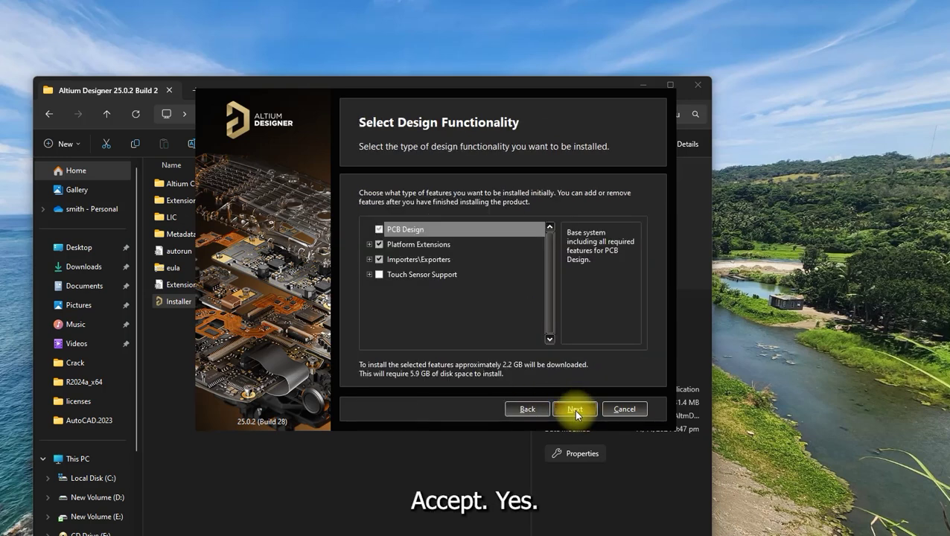
{"action": "left_click", "coordinate": [574, 409]}
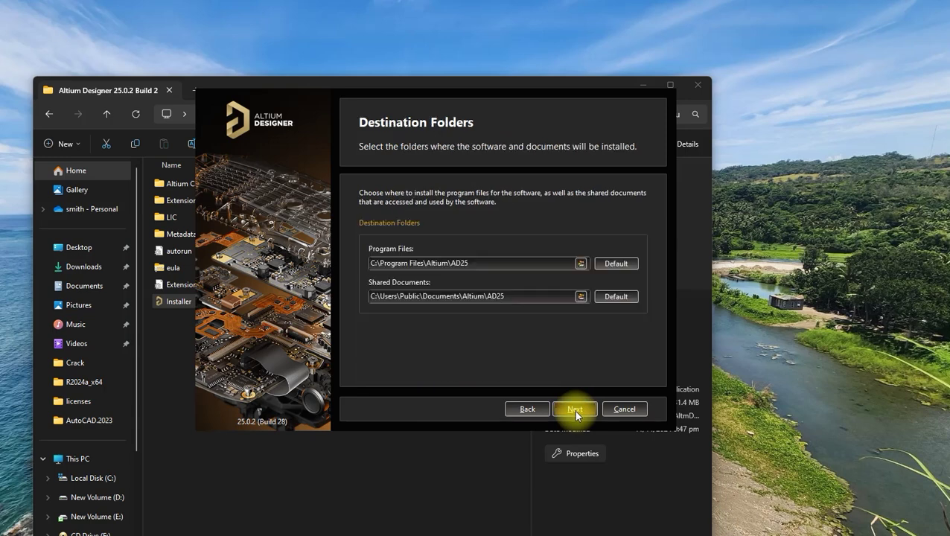
{"action": "left_click", "coordinate": [574, 410]}
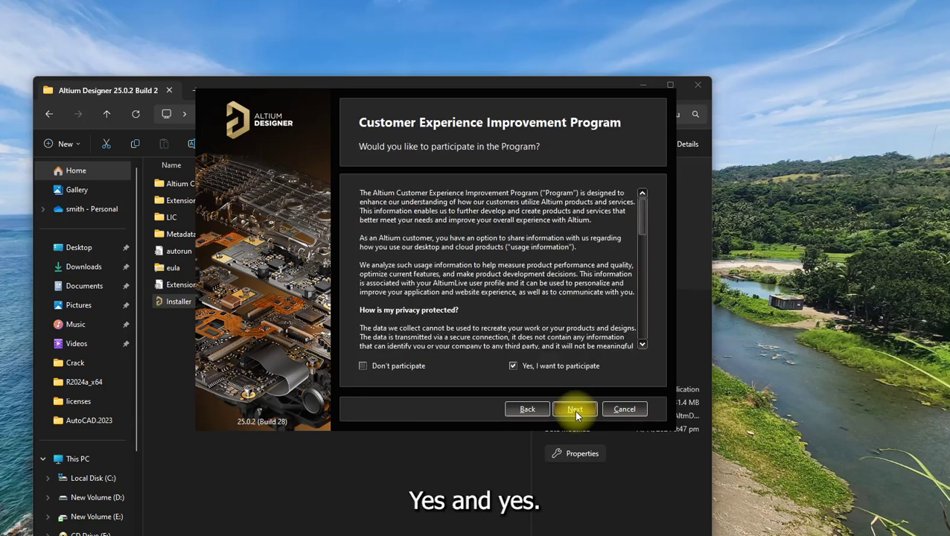
{"action": "left_click", "coordinate": [574, 409]}
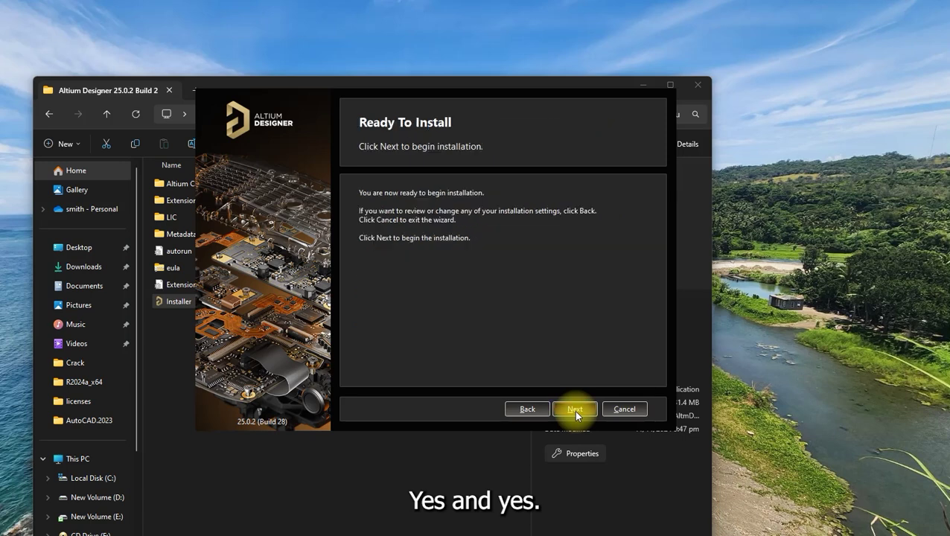
{"action": "left_click", "coordinate": [573, 410]}
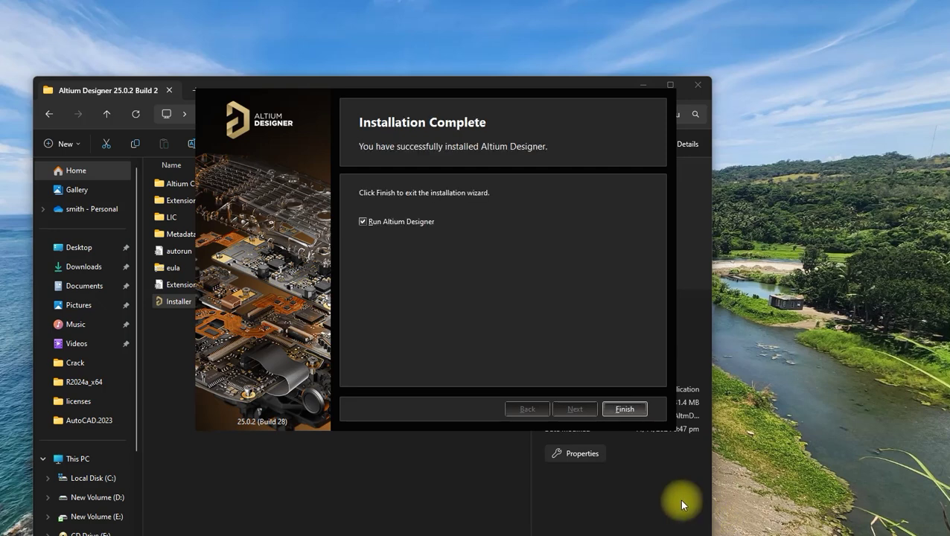
{"action": "left_click", "coordinate": [363, 221]}
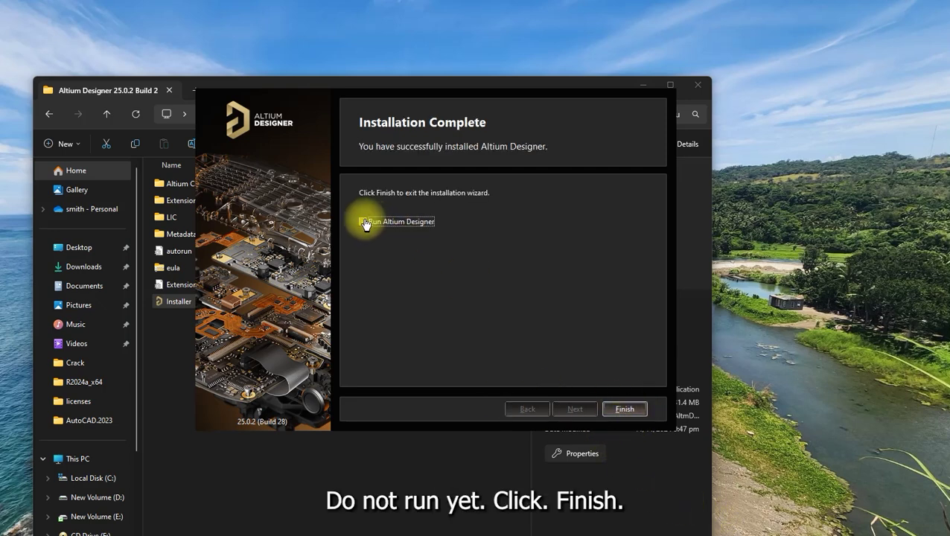
{"action": "left_click", "coordinate": [630, 408]}
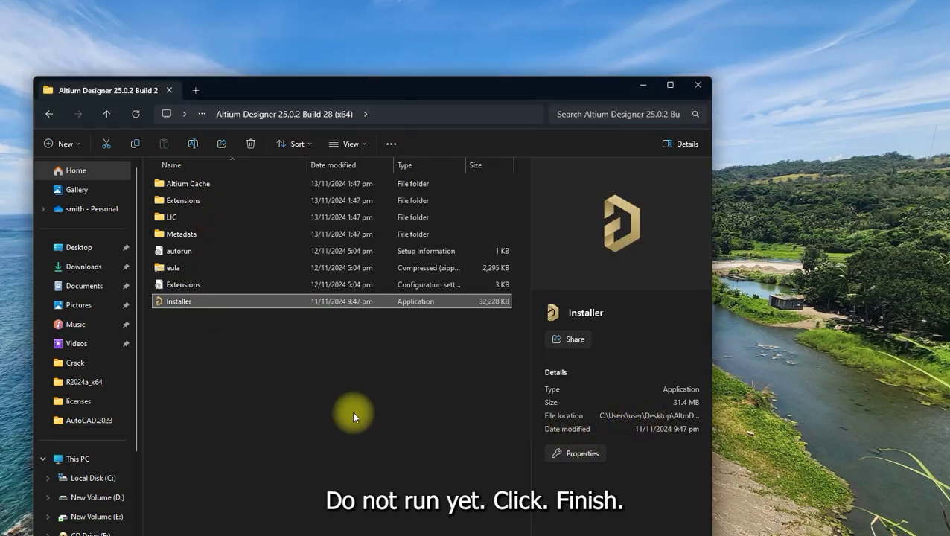
- Bring the readme forward and highlight the shfolder.dll copy instruction
{"action": "left_click", "coordinate": [211, 370]}
{"action": "left_click", "coordinate": [689, 521]}
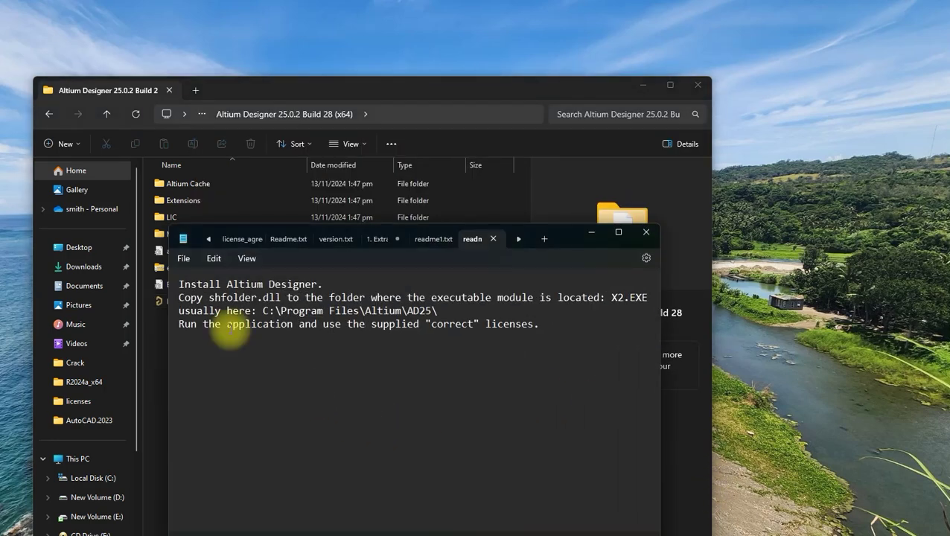
{"action": "left_click_drag", "start_coordinate": [215, 300], "coordinate": [395, 298]}
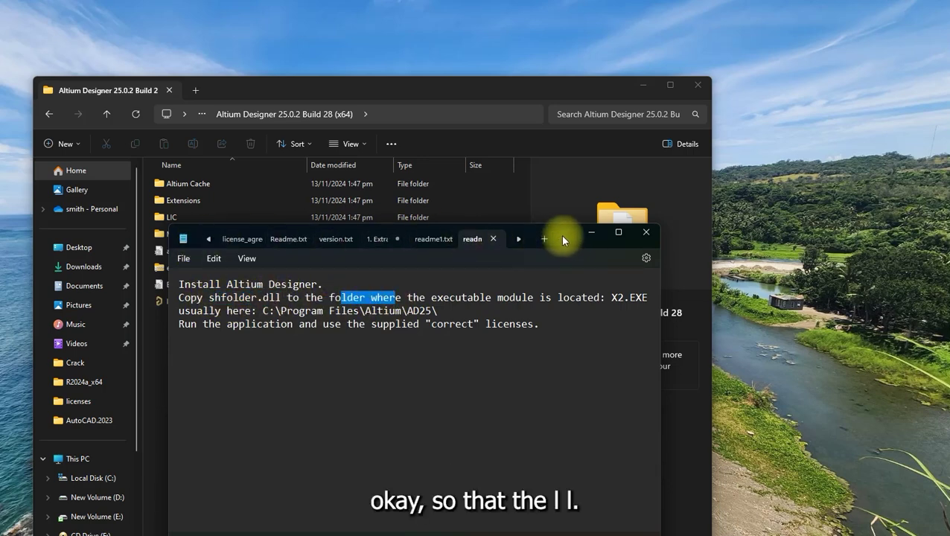
{"action": "left_click_drag", "start_coordinate": [560, 234], "coordinate": [640, 294]}
- Return to the LIC folder and bring up extraction options for the !!AD21 Unis Licenses archive
{"action": "left_click", "coordinate": [204, 327]}
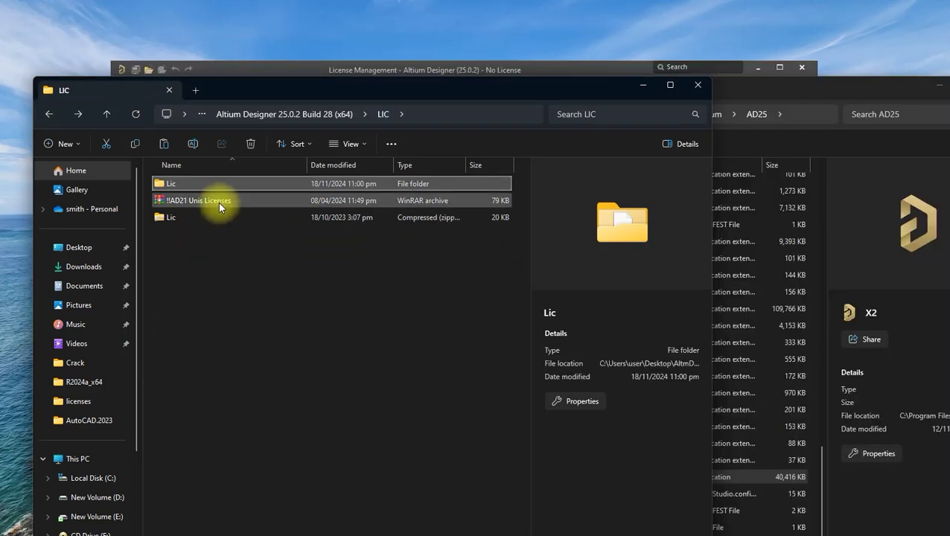
{"action": "left_click", "coordinate": [218, 202]}
{"action": "right_click", "coordinate": [218, 202]}
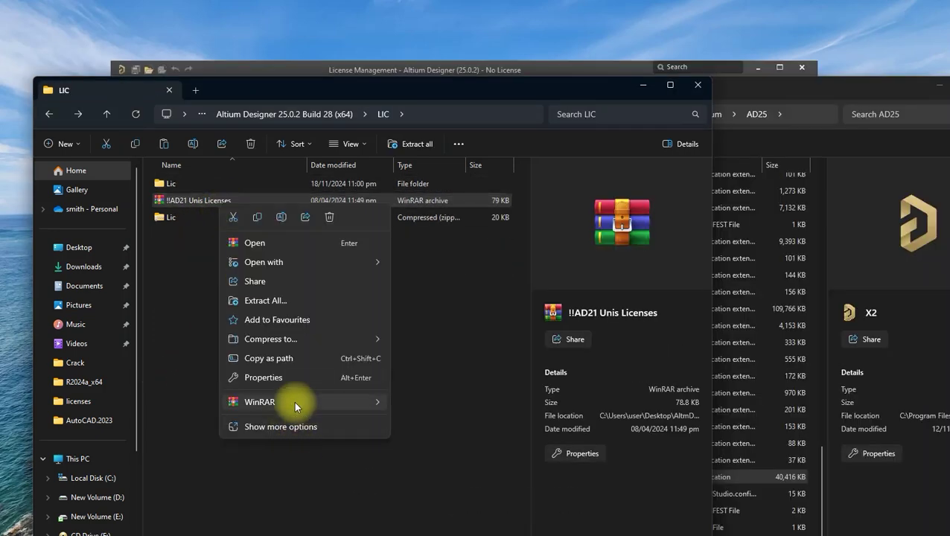
- Extract !!AD21 Unis Licenses and drill down into its Licenses folder of 13 ALF files
{"action": "mouse_move", "coordinate": [294, 400]}
{"action": "left_click", "coordinate": [446, 443]}
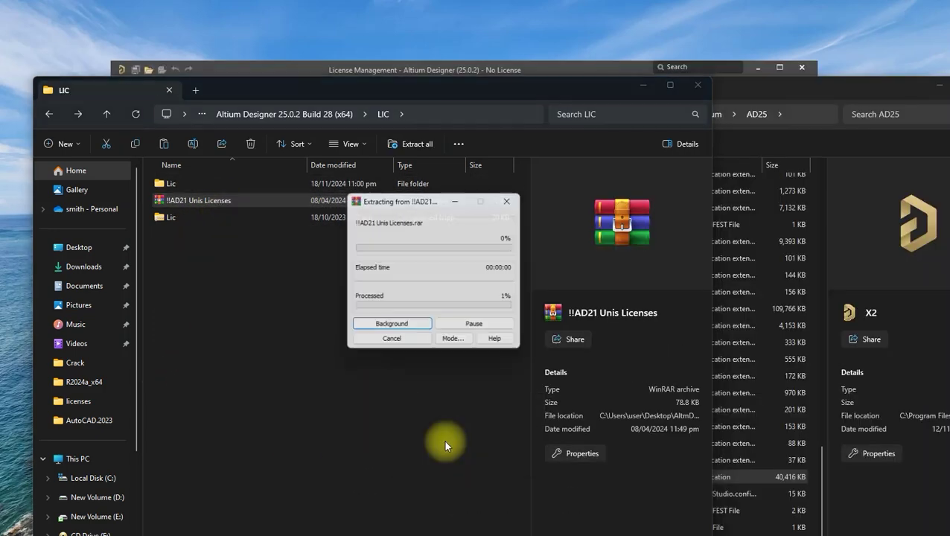
{"action": "double_click", "coordinate": [210, 181]}
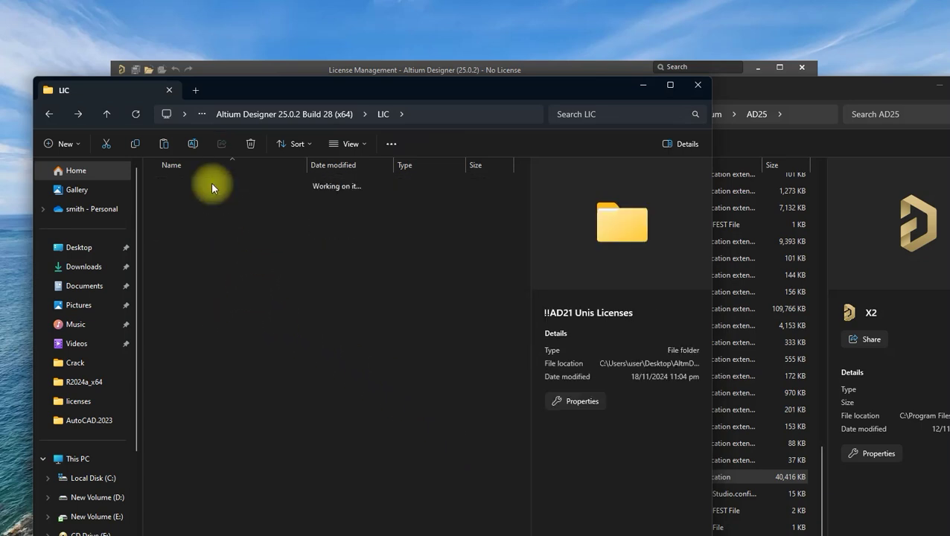
{"action": "left_click", "coordinate": [224, 183]}
{"action": "double_click", "coordinate": [224, 183]}
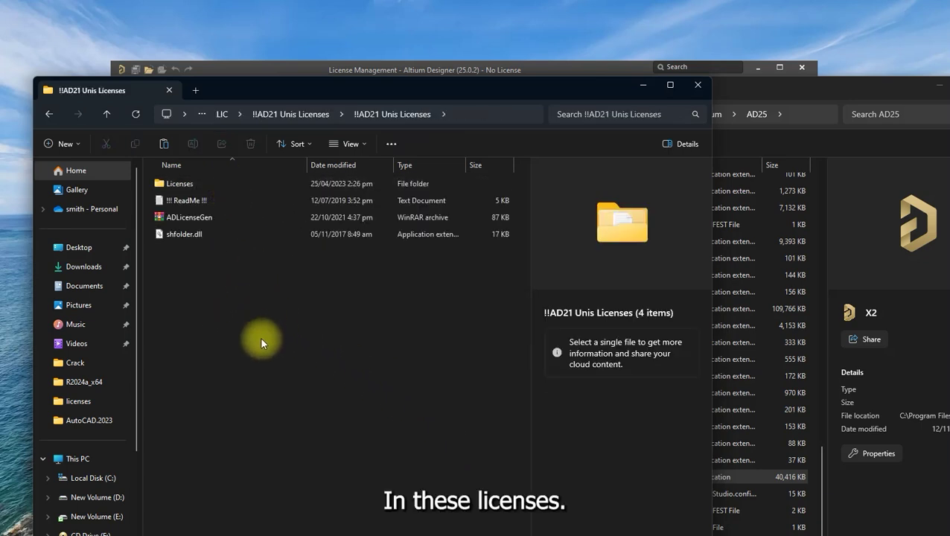
{"action": "double_click", "coordinate": [192, 200]}
{"action": "double_click", "coordinate": [194, 183]}
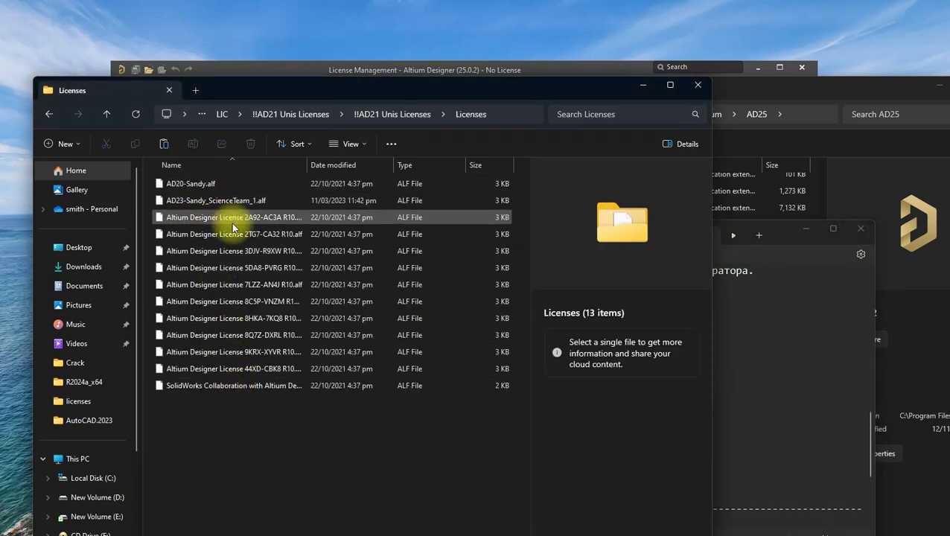
- Back in the !!AD21 Unis Licenses folder, copy shfolder.dll via Show more options > Copy
{"action": "left_click", "coordinate": [50, 114]}
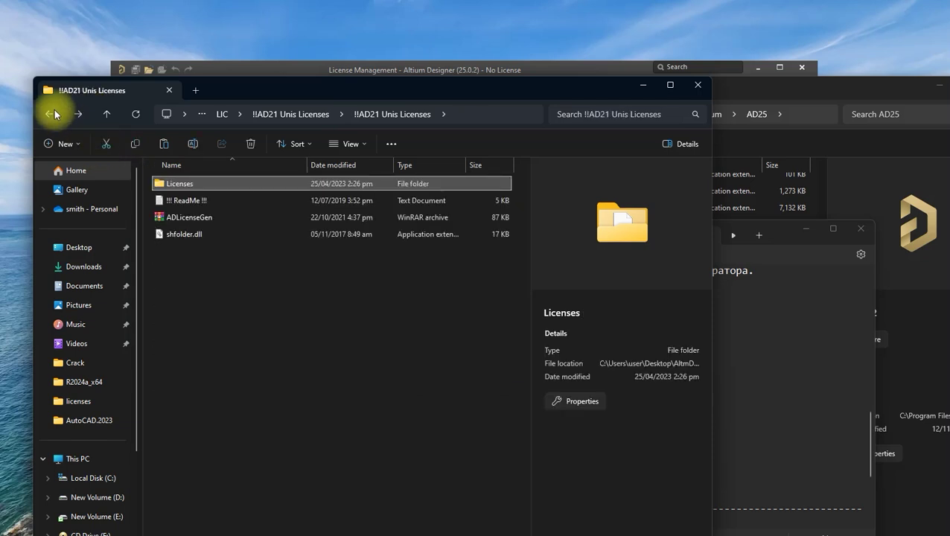
{"action": "left_click", "coordinate": [199, 234]}
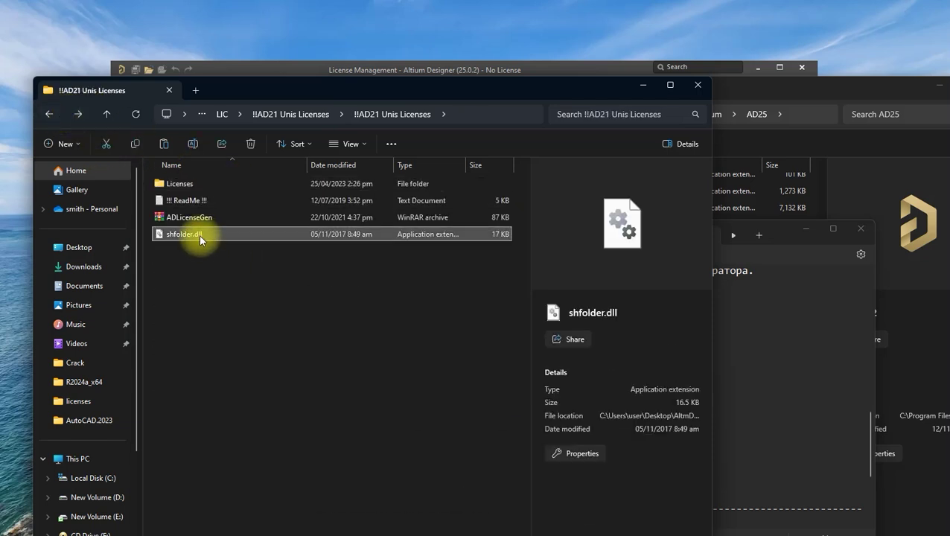
{"action": "right_click", "coordinate": [198, 234]}
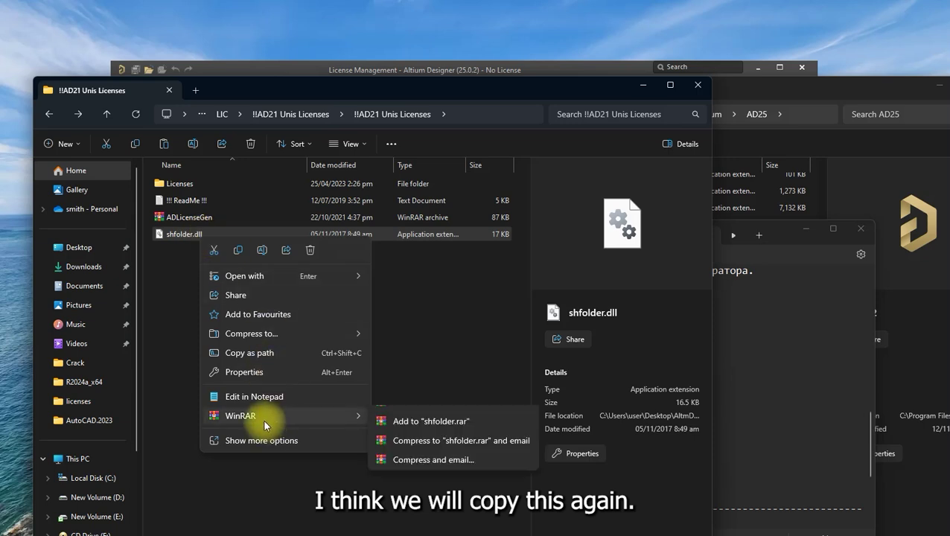
{"action": "left_click", "coordinate": [239, 250]}
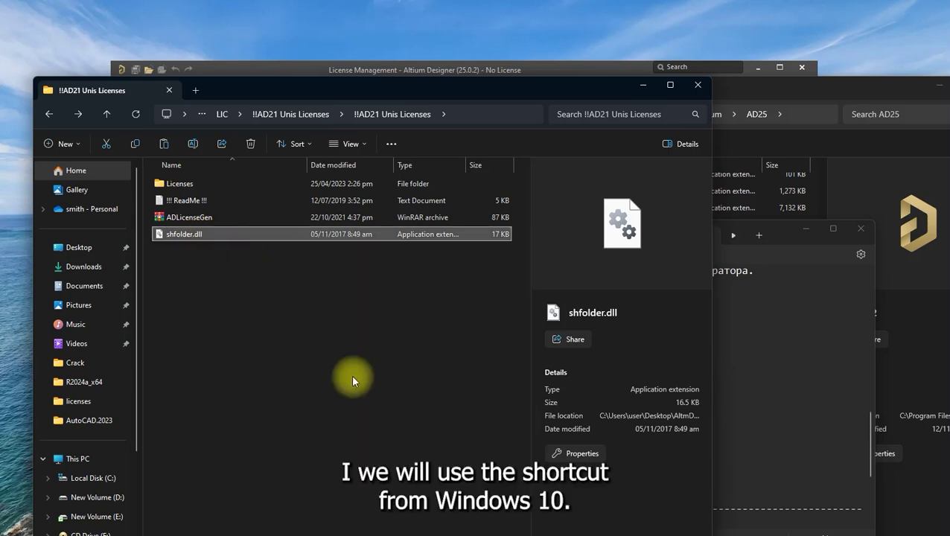
{"action": "right_click", "coordinate": [186, 234]}
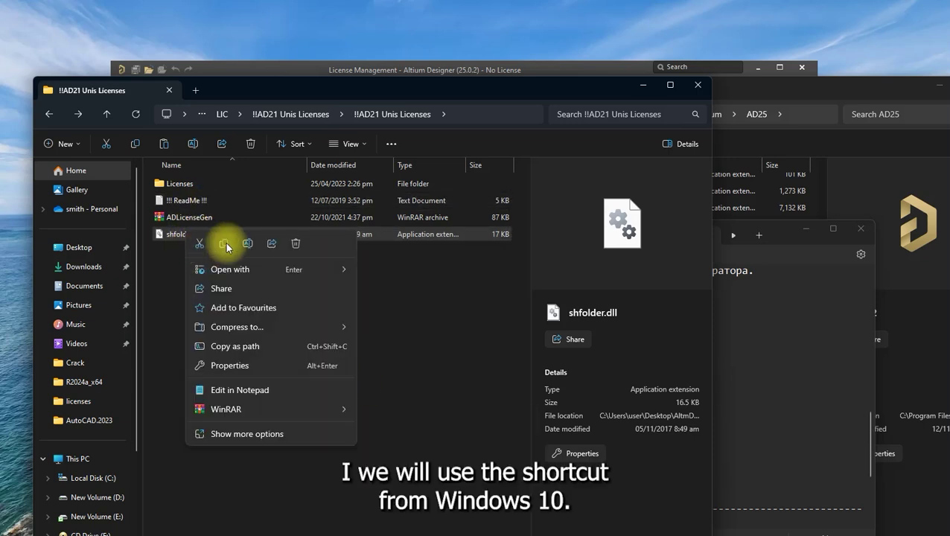
{"action": "left_click", "coordinate": [224, 243]}
{"action": "right_click", "coordinate": [183, 233]}
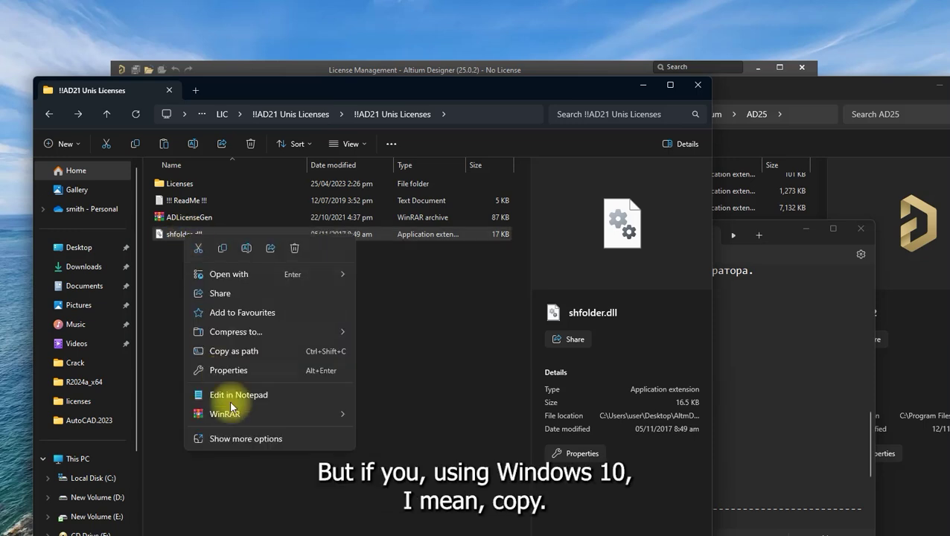
{"action": "left_click", "coordinate": [244, 438]}
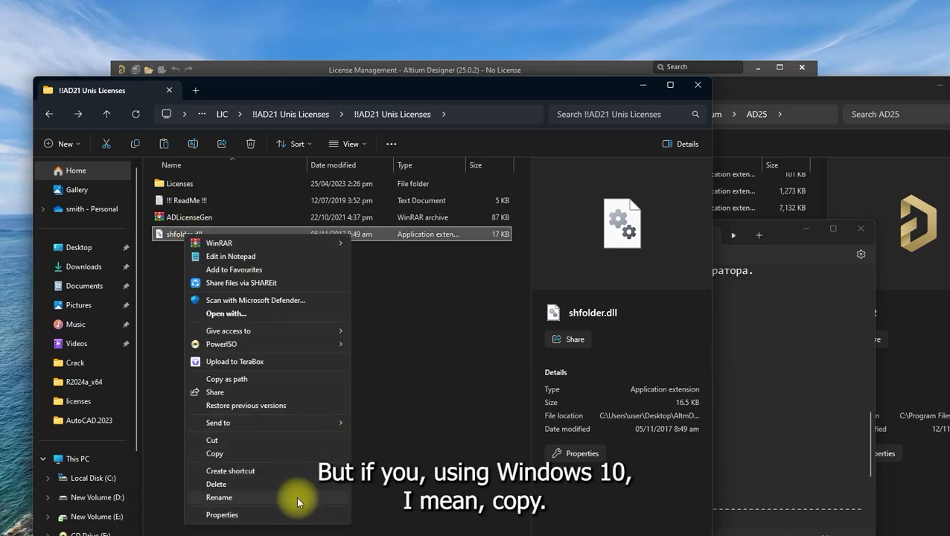
{"action": "left_click", "coordinate": [239, 453]}
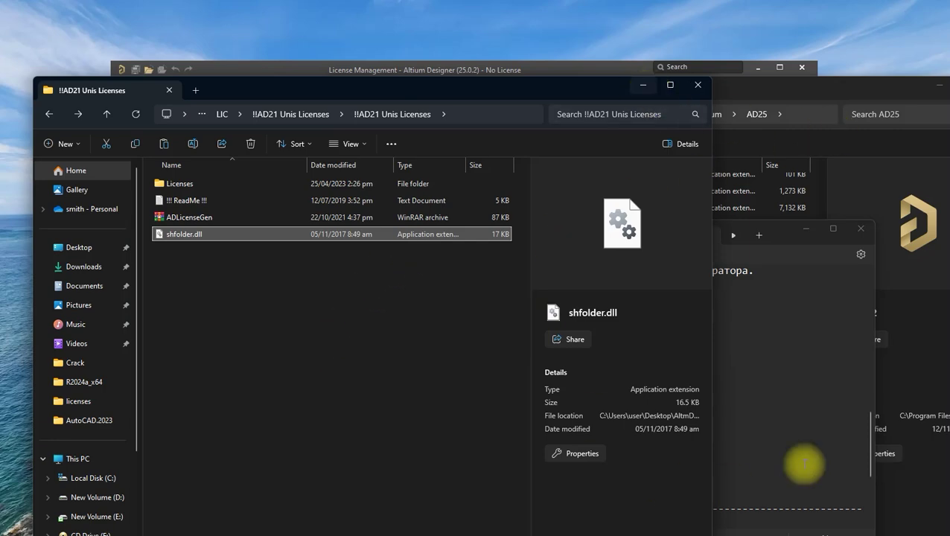
- Paste shfolder.dll into C:\Program Files\Altium\AD25, replacing the existing file with administrator permission
{"action": "left_click", "coordinate": [816, 413]}
{"action": "left_click", "coordinate": [845, 163]}
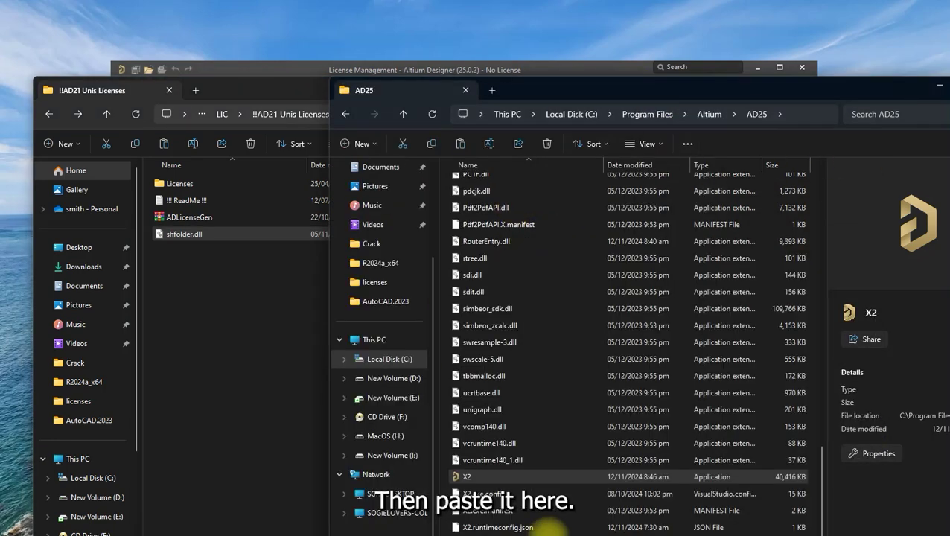
{"action": "right_click", "coordinate": [445, 460]}
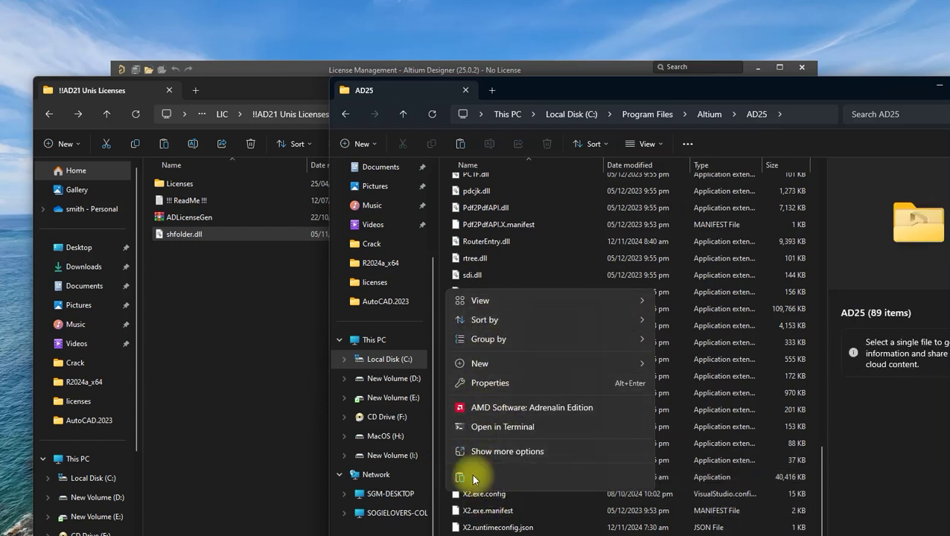
{"action": "left_click", "coordinate": [464, 450]}
{"action": "left_click", "coordinate": [476, 360]}
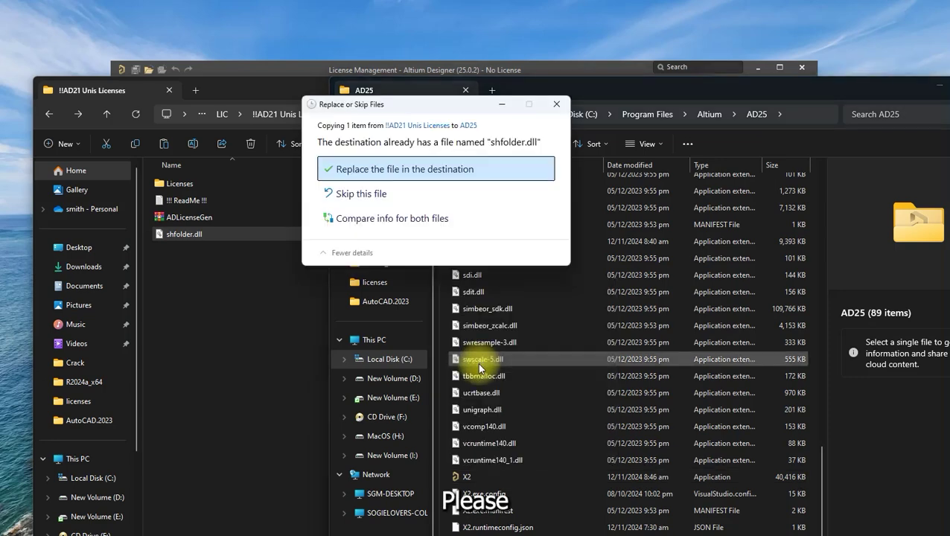
{"action": "left_click", "coordinate": [367, 171]}
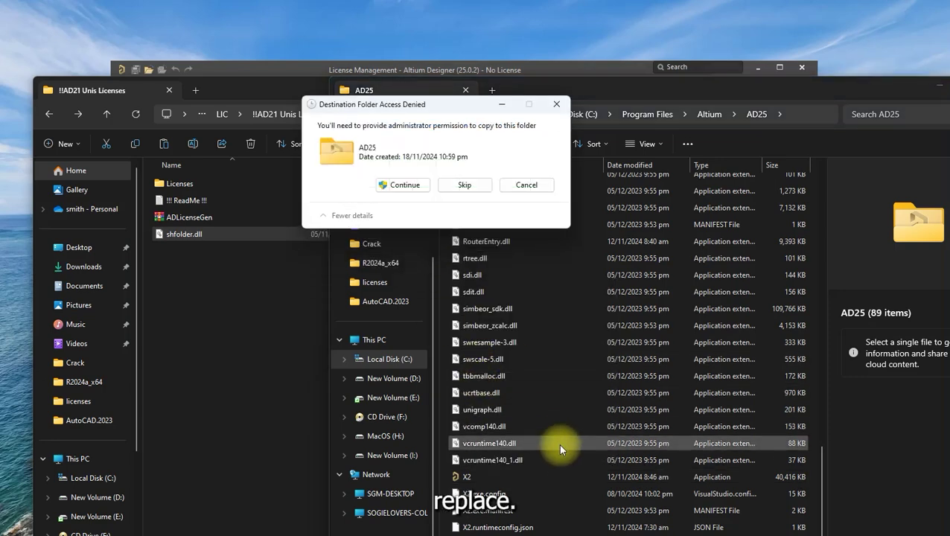
{"action": "left_click", "coordinate": [402, 186]}
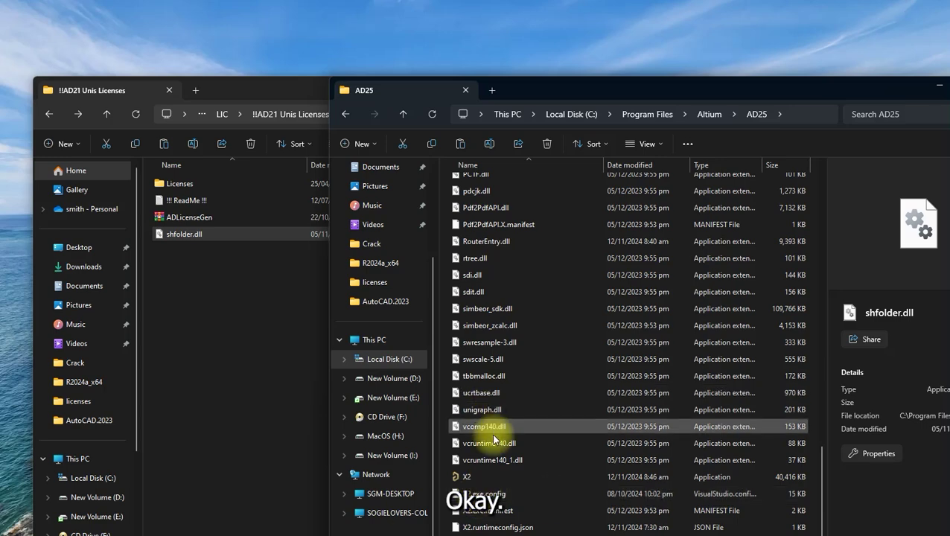
- Launch Altium Designer from X2 and choose Add Standalone License File in License Management
{"action": "left_click", "coordinate": [467, 480]}
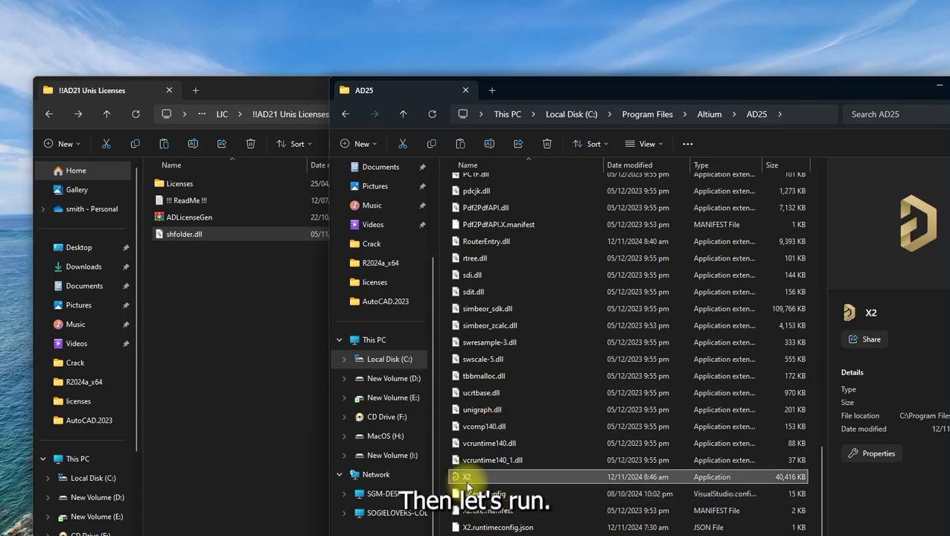
{"action": "double_click", "coordinate": [465, 481]}
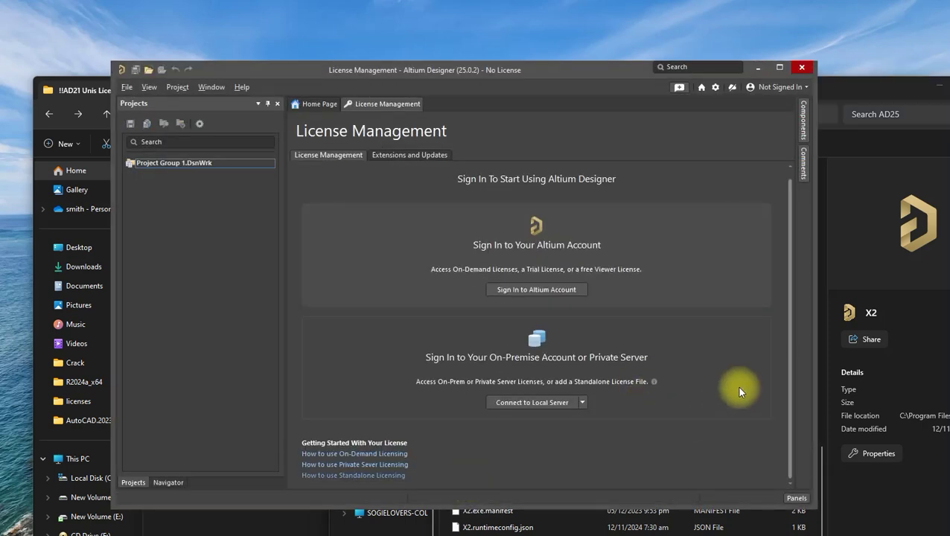
{"action": "left_click", "coordinate": [582, 401]}
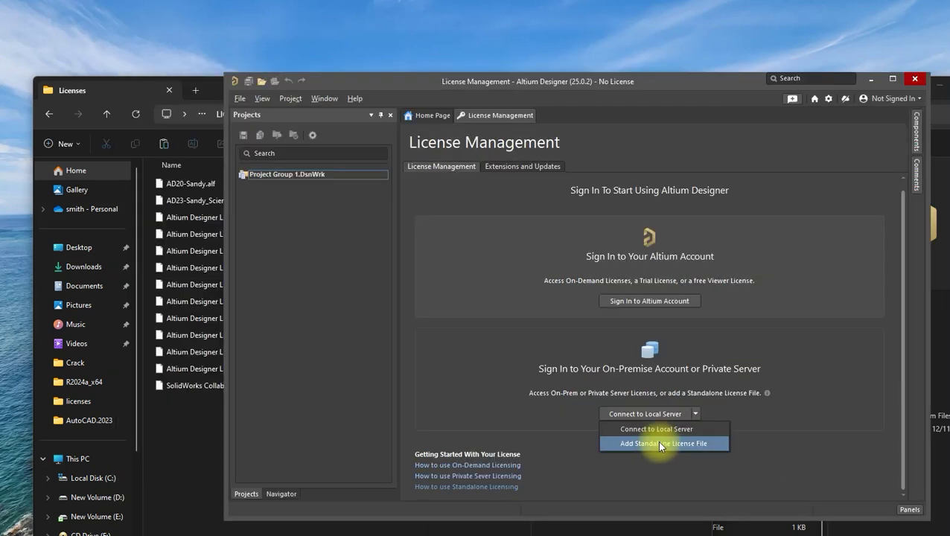
{"action": "left_click", "coordinate": [660, 437]}
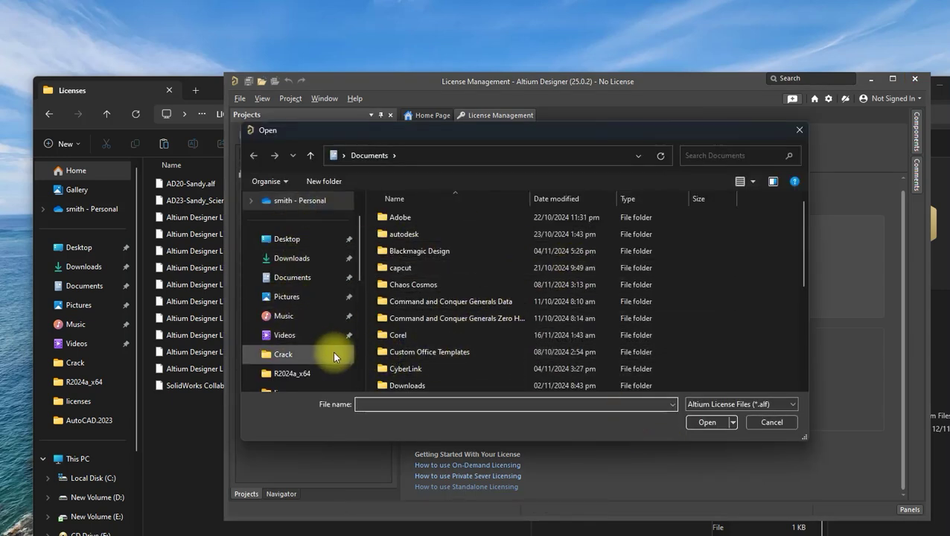
- Browse from Desktop through AltmDesig2502B28x64 and the 25.0.2 build folder into LIC's Lic subfolder
{"action": "left_click", "coordinate": [320, 239]}
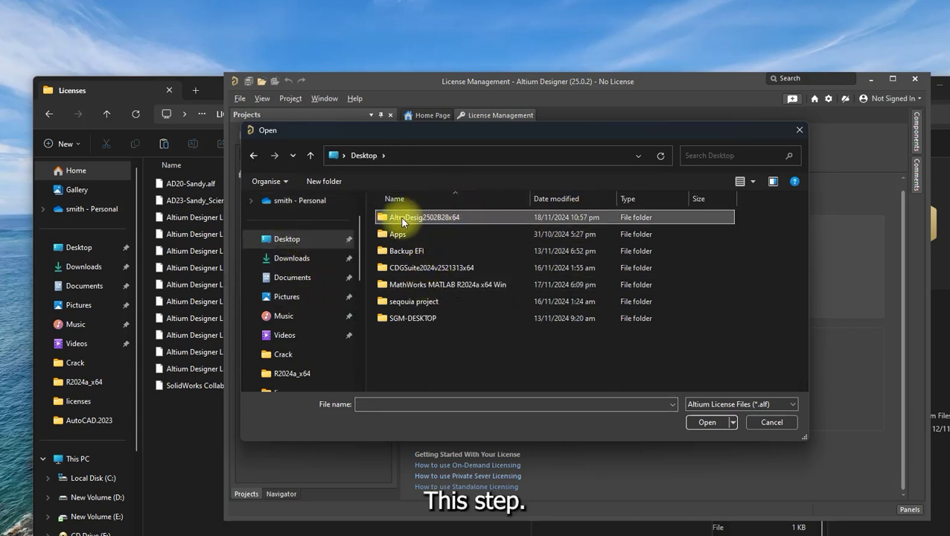
{"action": "left_click", "coordinate": [438, 215]}
{"action": "double_click", "coordinate": [424, 219]}
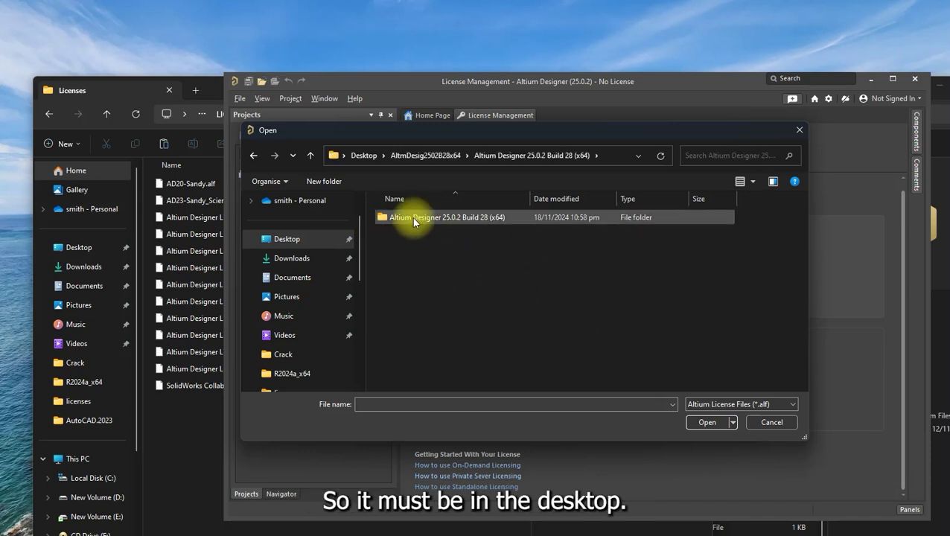
{"action": "double_click", "coordinate": [411, 218]}
{"action": "double_click", "coordinate": [405, 249]}
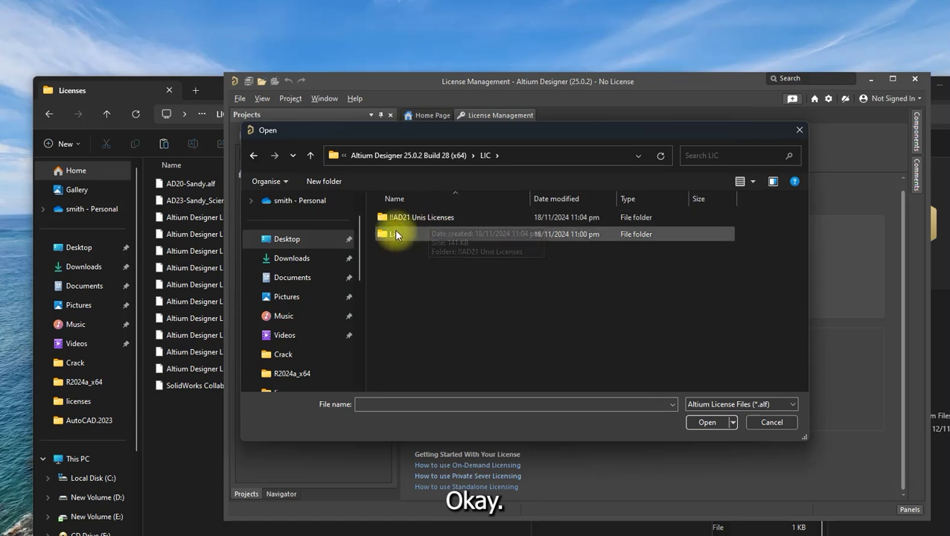
{"action": "double_click", "coordinate": [394, 233]}
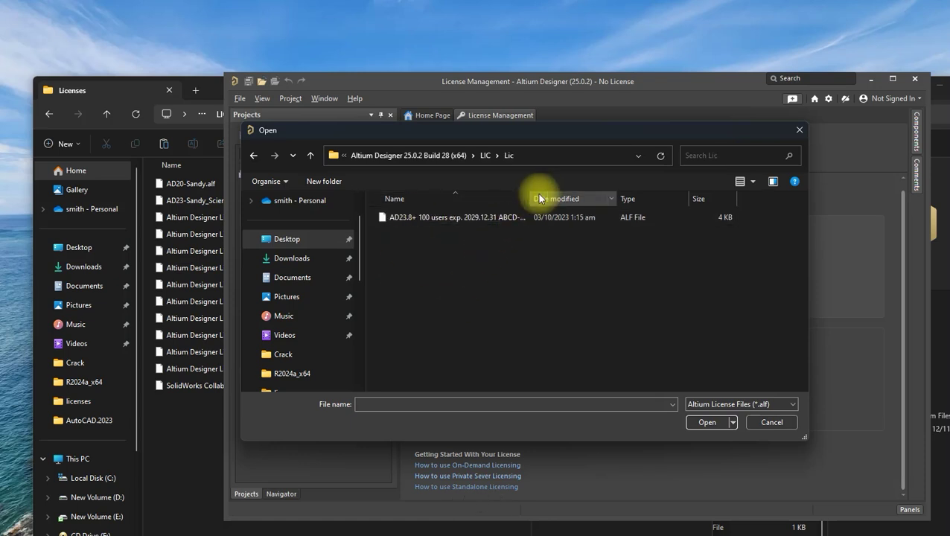
{"action": "left_click_drag", "start_coordinate": [531, 199], "coordinate": [627, 204]}
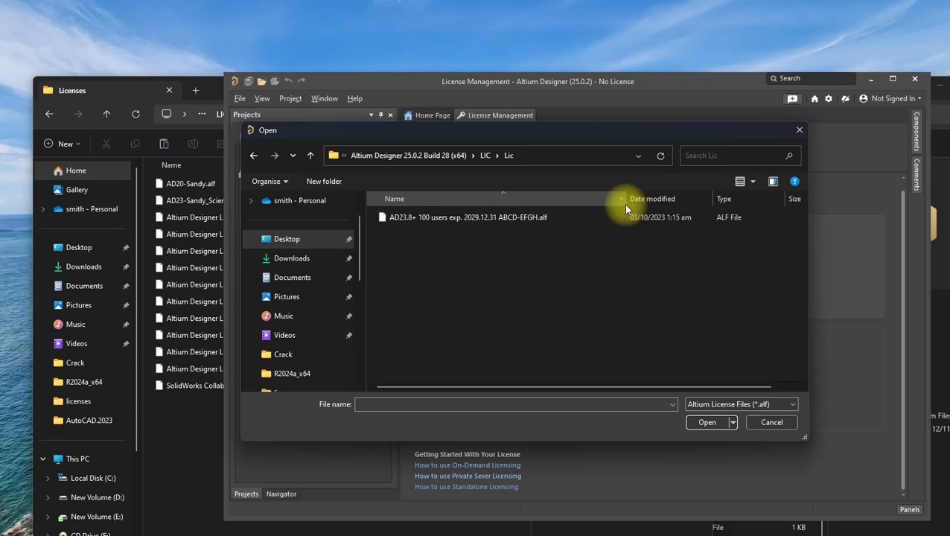
- Go back to LIC, open !!AD21 Unis Licenses > Licenses and load the AD20 .alf license file
{"action": "left_click", "coordinate": [311, 155]}
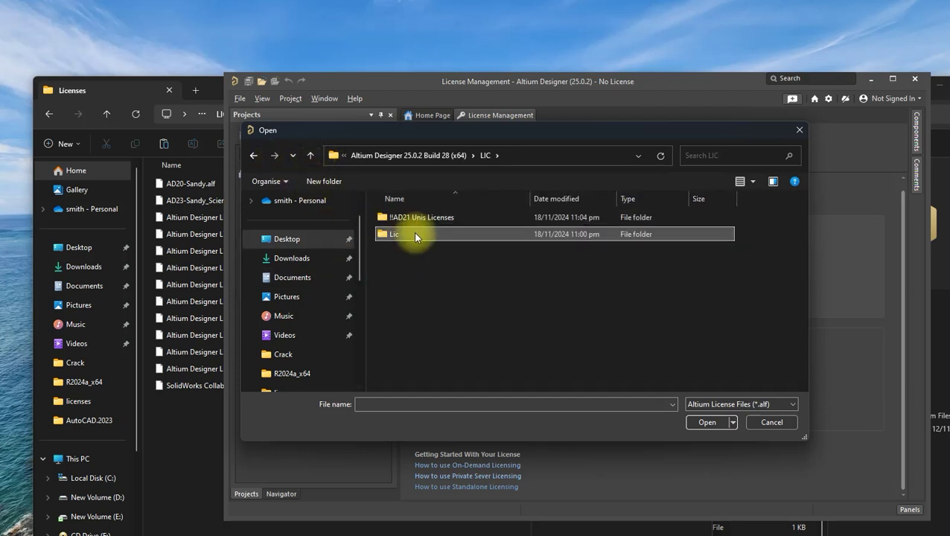
{"action": "double_click", "coordinate": [415, 218]}
{"action": "double_click", "coordinate": [422, 217]}
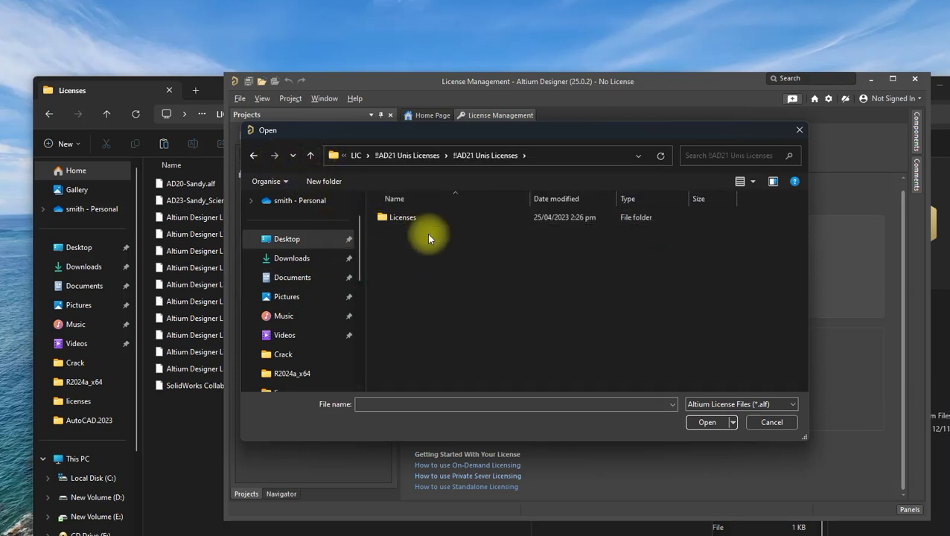
{"action": "double_click", "coordinate": [422, 217]}
{"action": "left_click", "coordinate": [422, 218]}
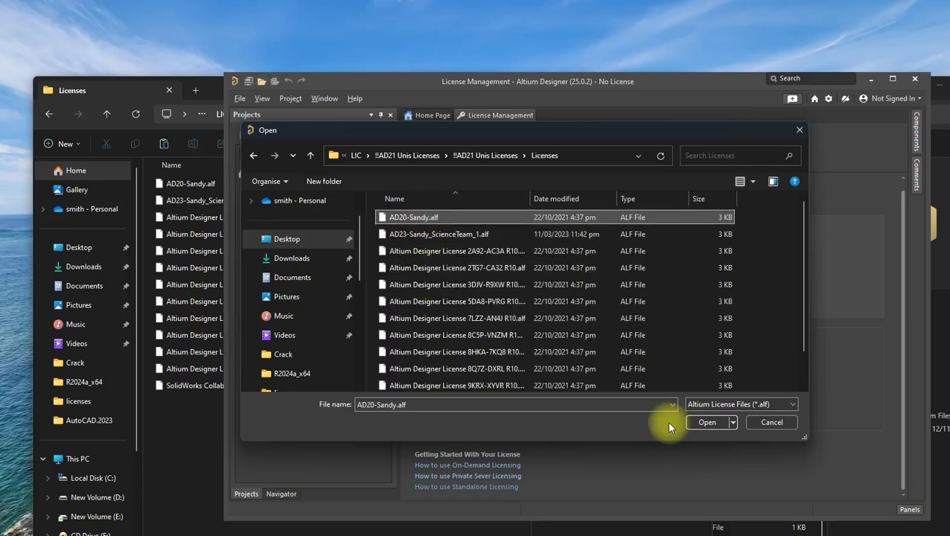
{"action": "left_click", "coordinate": [706, 422]}
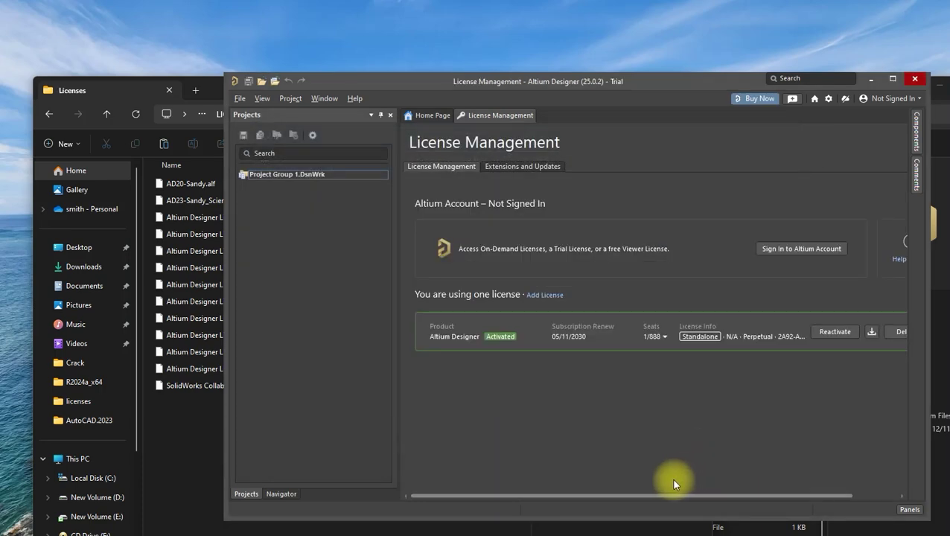
{"action": "left_click_drag", "start_coordinate": [566, 81], "coordinate": [461, 89]}
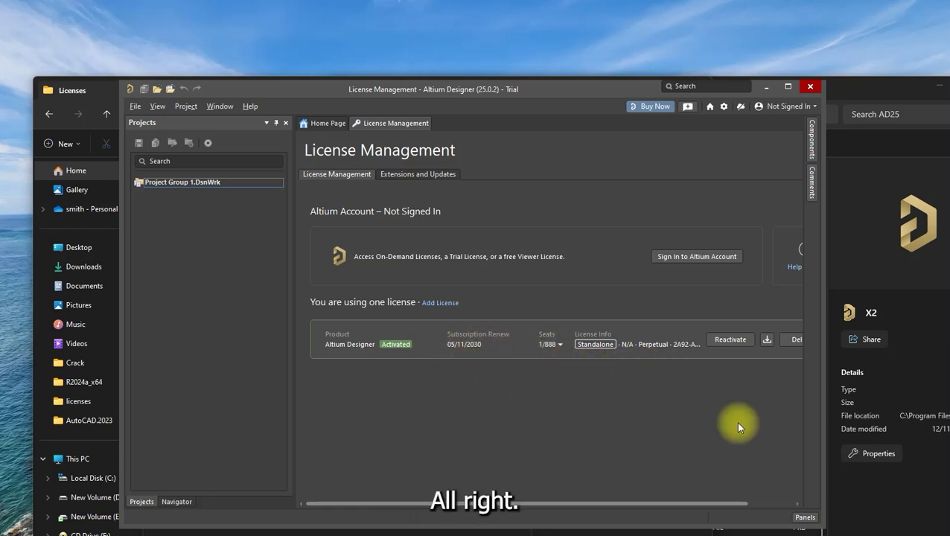
{"action": "left_click_drag", "start_coordinate": [595, 502], "coordinate": [547, 508]}
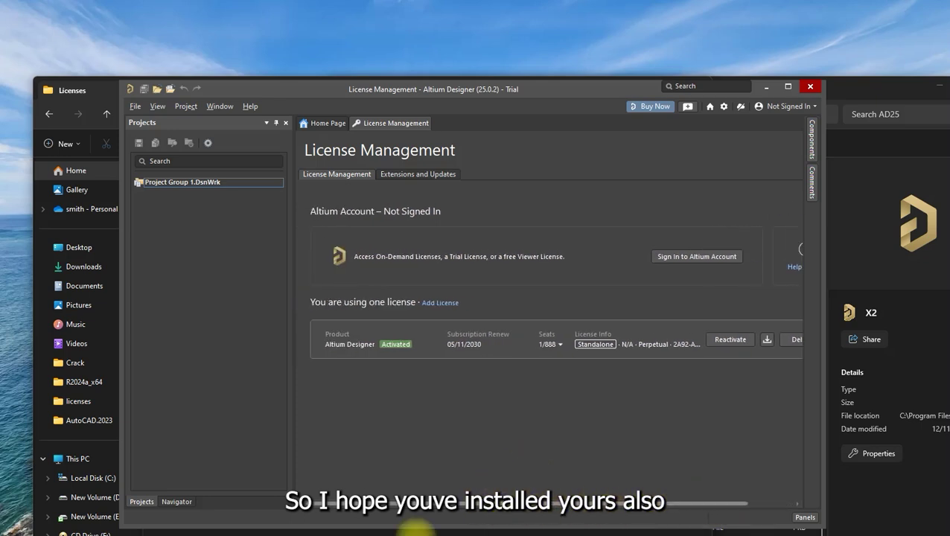
{"action": "left_click_drag", "start_coordinate": [483, 504], "coordinate": [588, 508]}
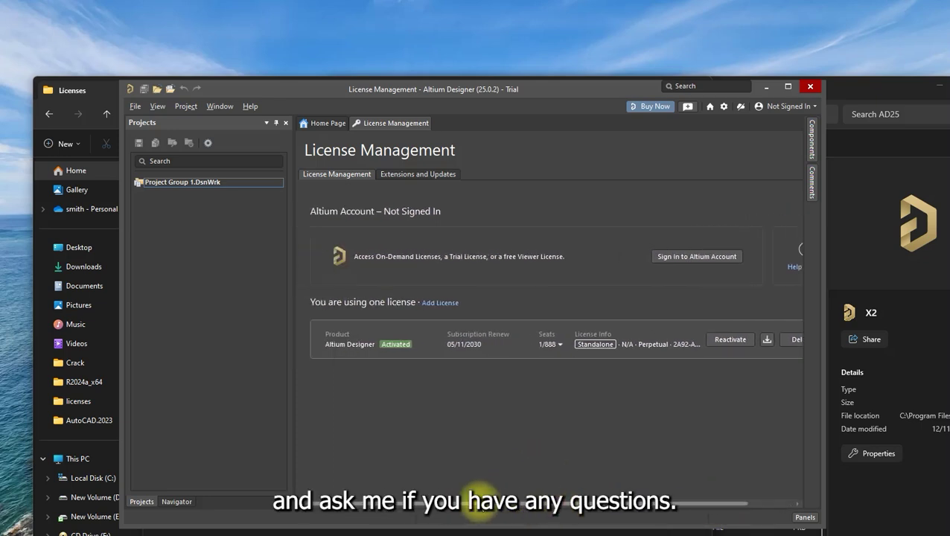